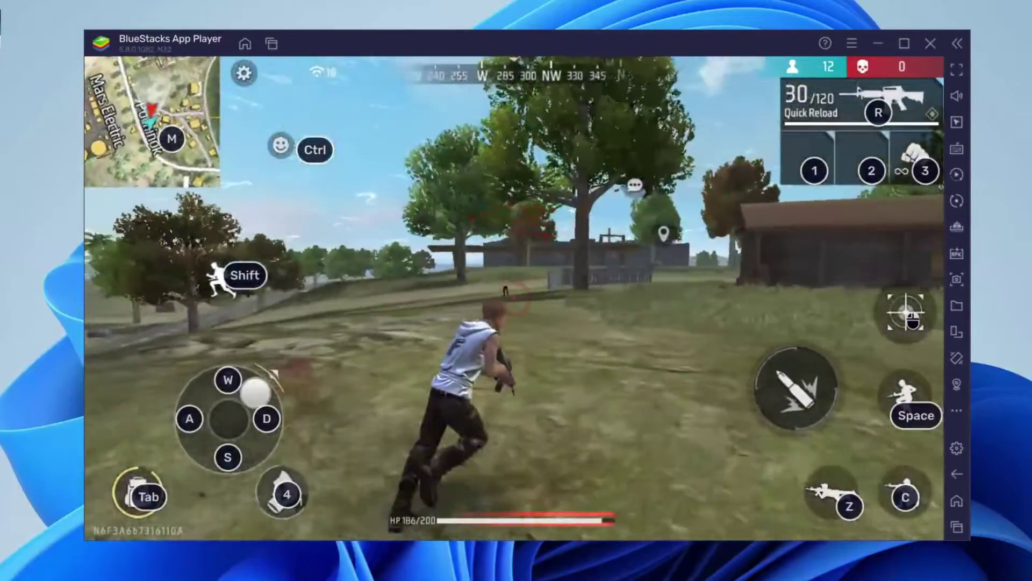
# Play briefly in the Free Fire match, aiming down the sight, moving and firing at the enemy.
pyautogui.rightClick(517, 290)
pyautogui.click(517, 290)
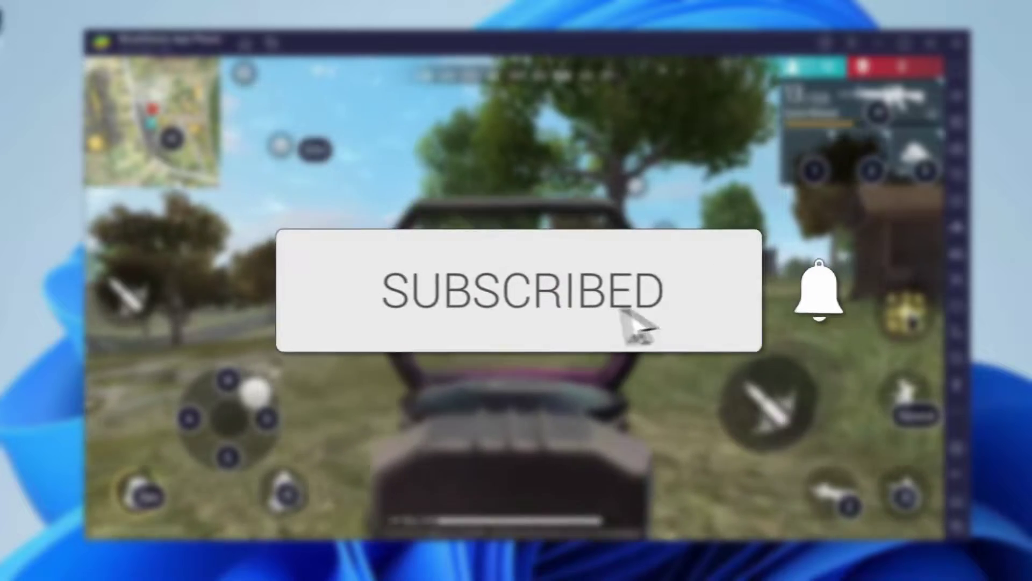
pyautogui.hotkey('w', 'a')
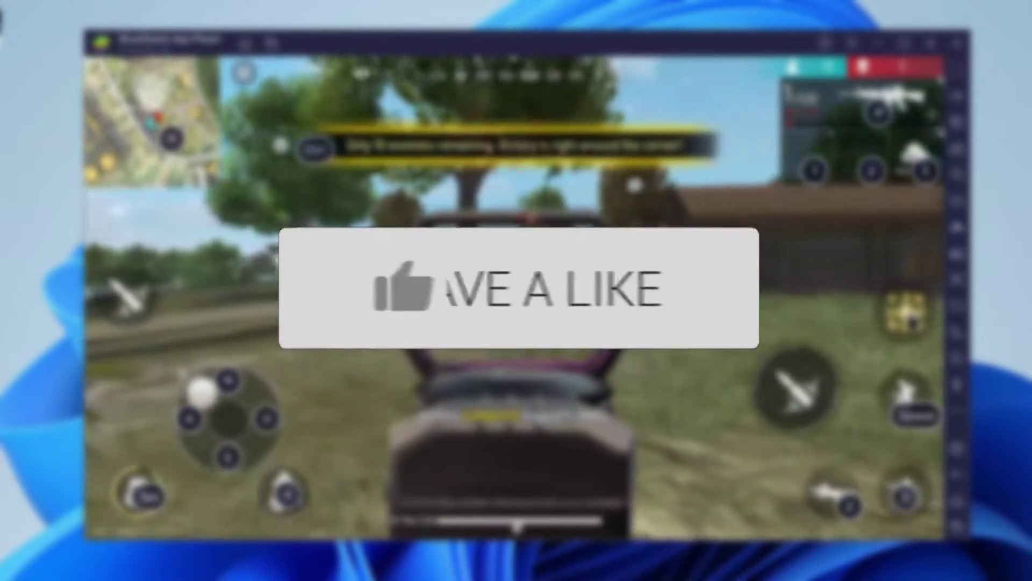
pyautogui.rightClick(516, 290)
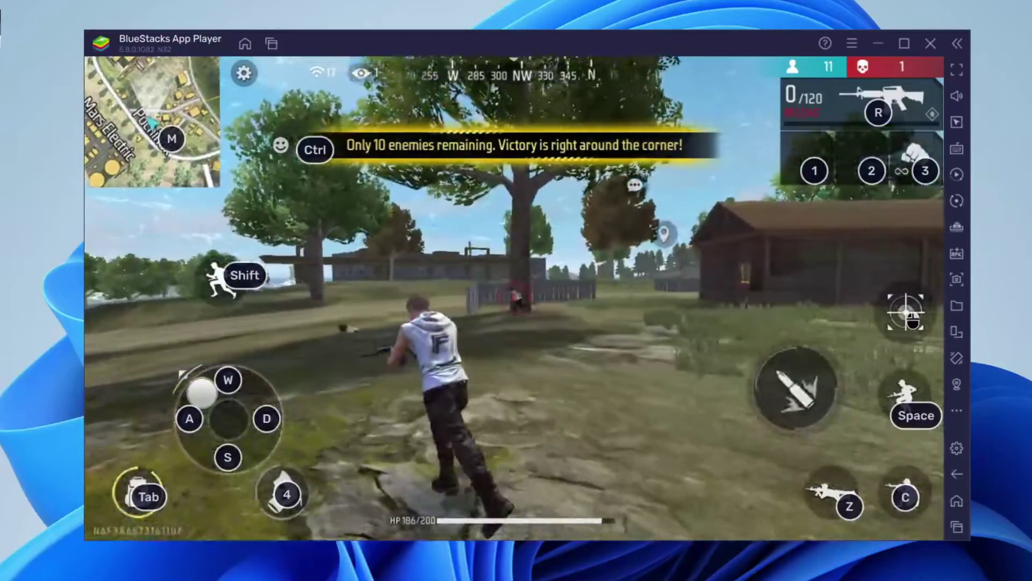
pyautogui.click(516, 291)
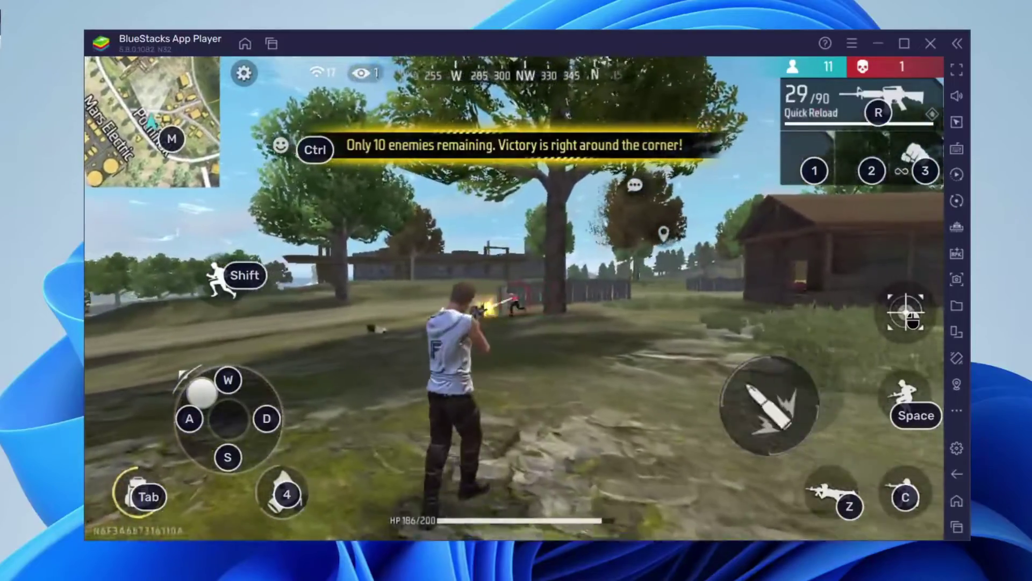
pyautogui.click(517, 290)
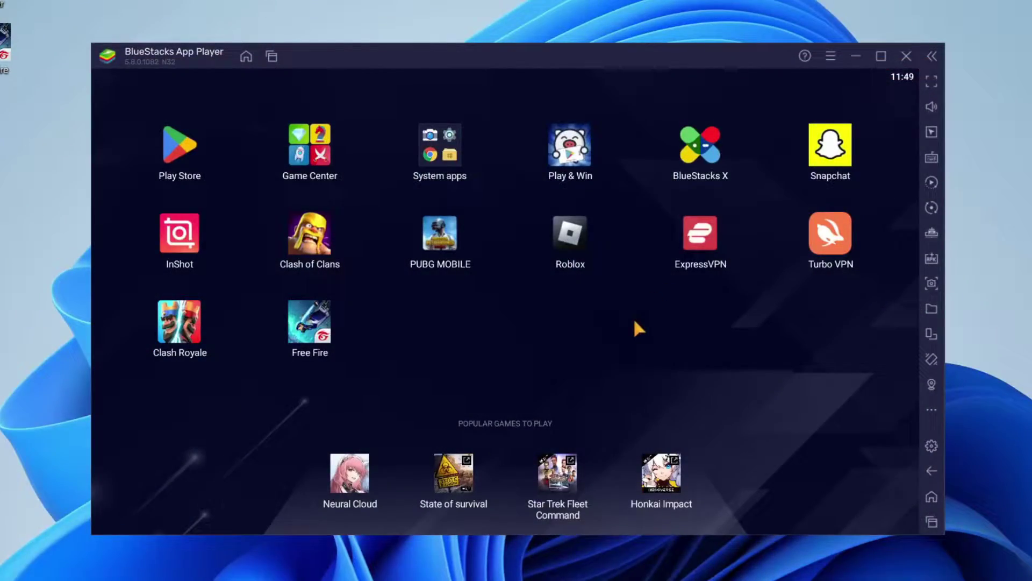
# Open BlueStacks Performance settings (3 CPU cores, 4 GB, 60 FPS), then bring up Windows search.
pyautogui.click(926, 445)
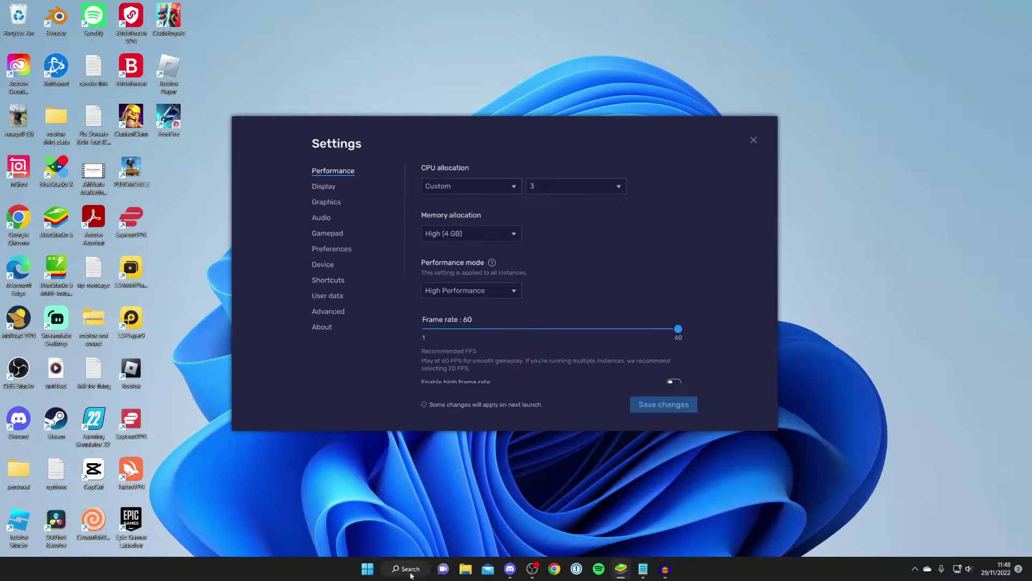
pyautogui.click(410, 570)
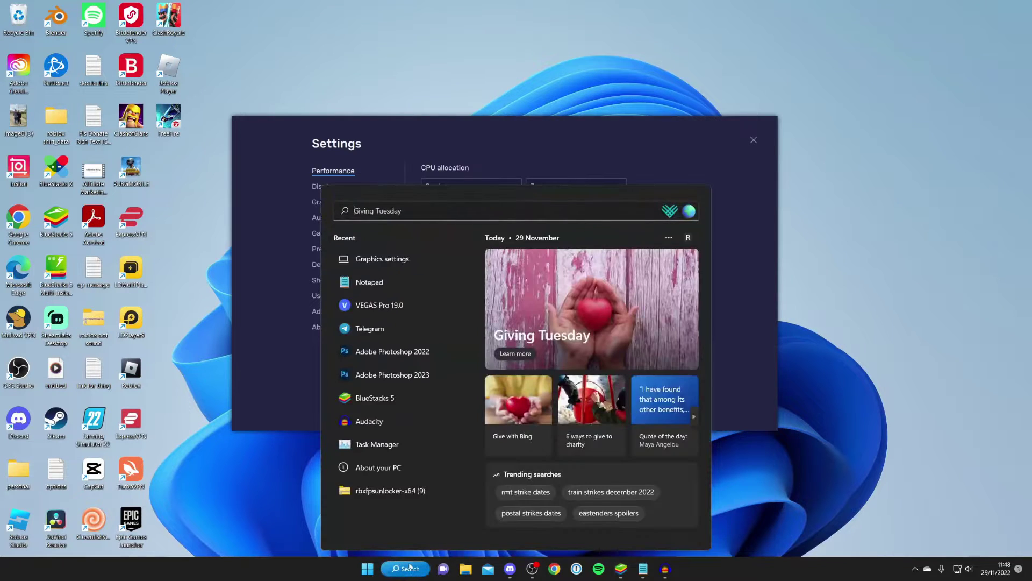
# Launch Task Manager via a 'task' search, check the 16 GB memory and 6-core CPU, and return to BlueStacks.
pyautogui.write('task')
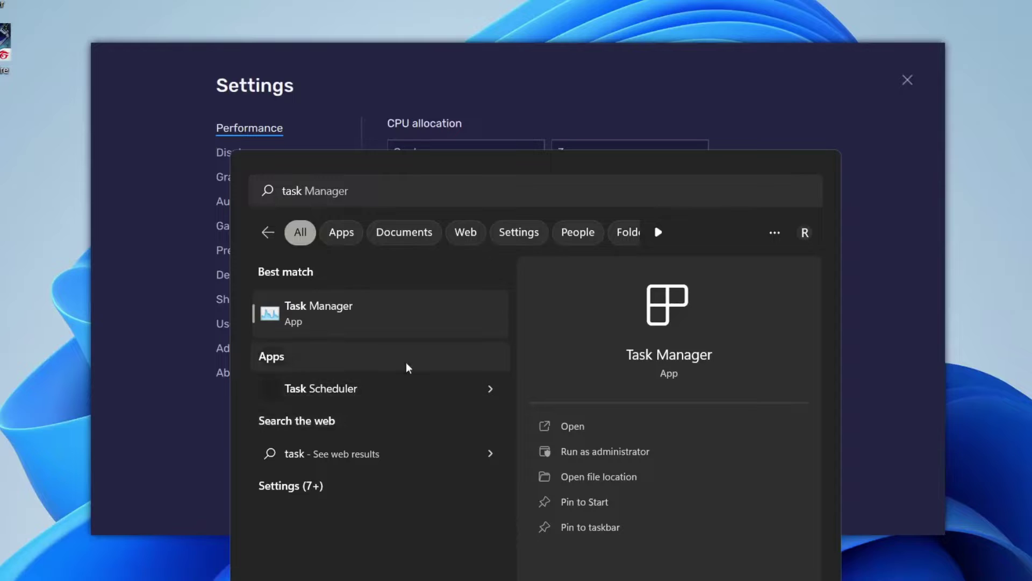
pyautogui.click(337, 317)
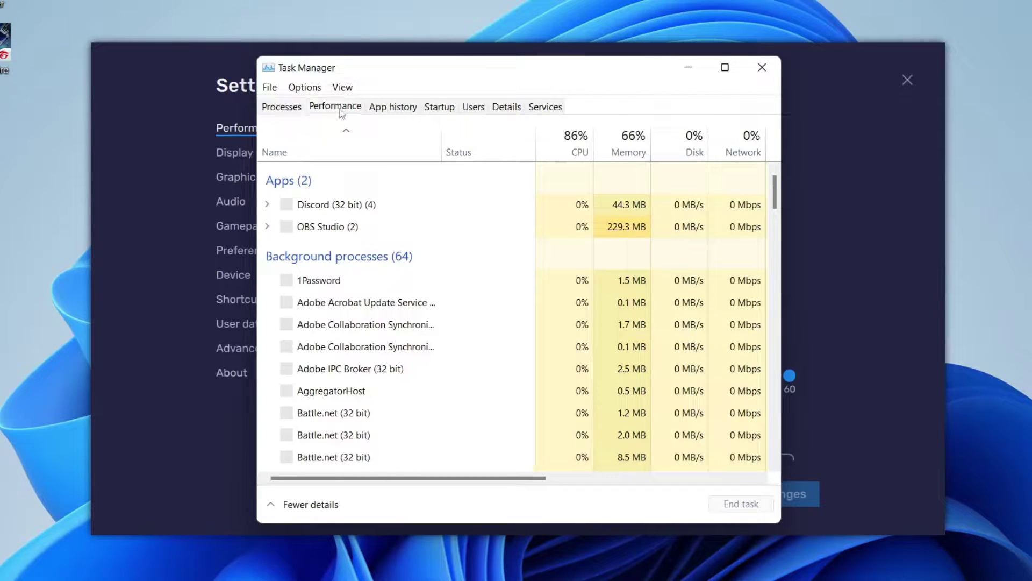
pyautogui.click(340, 110)
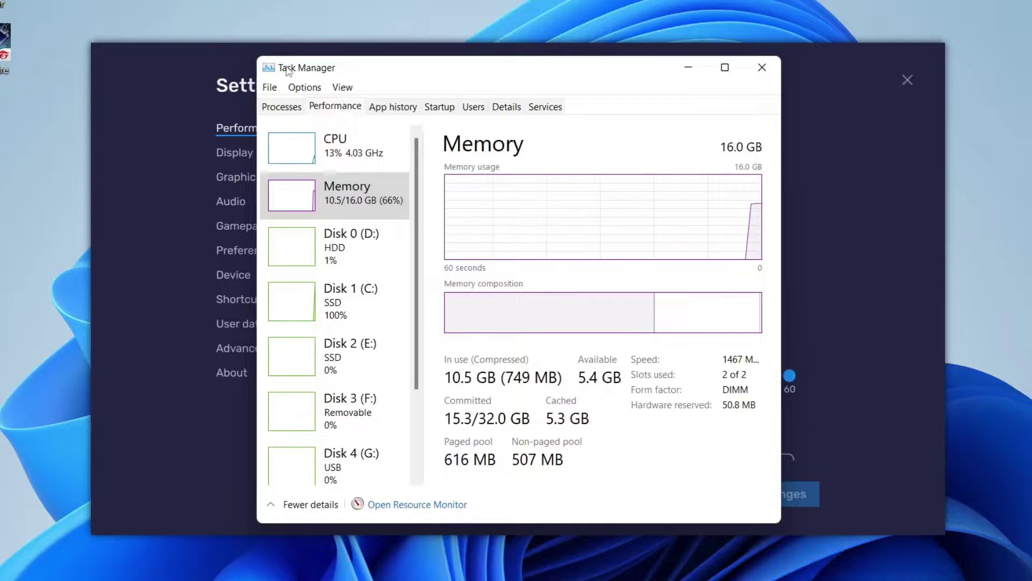
pyautogui.click(342, 147)
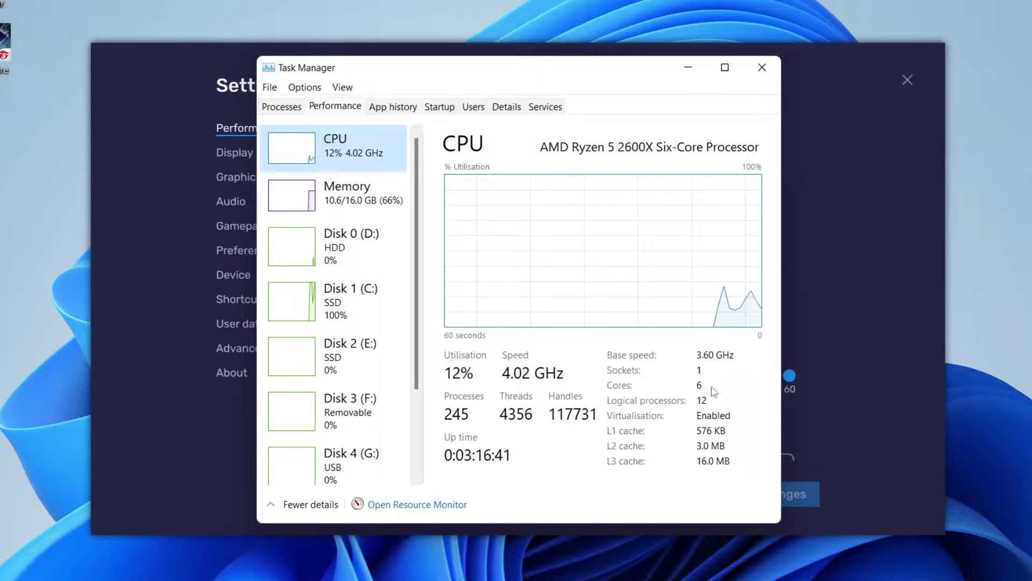
pyautogui.click(870, 302)
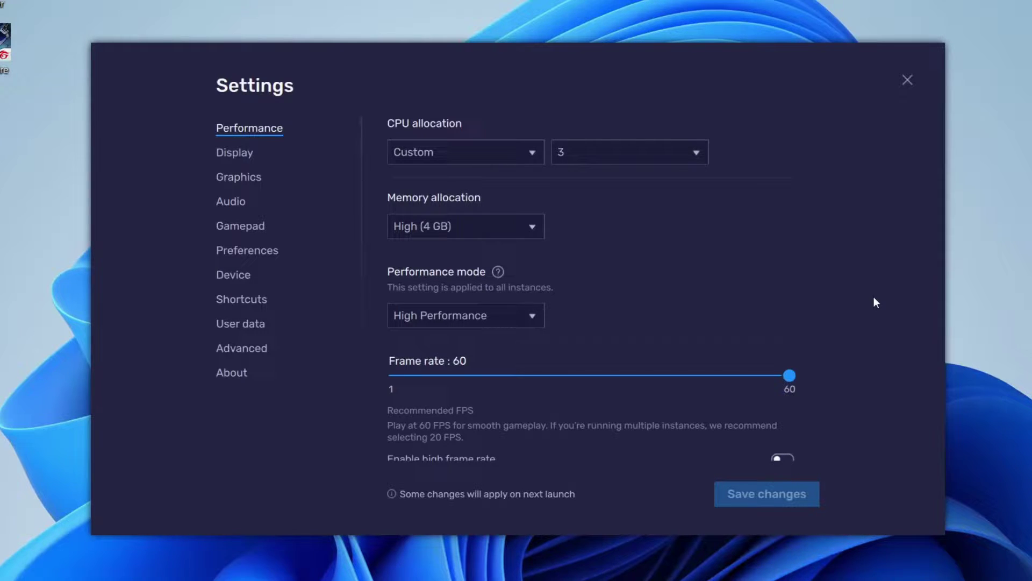
# Keep CPU allocation at Custom with 3 cores, then bring Task Manager back with Ctrl+Shift+Esc.
pyautogui.click(487, 156)
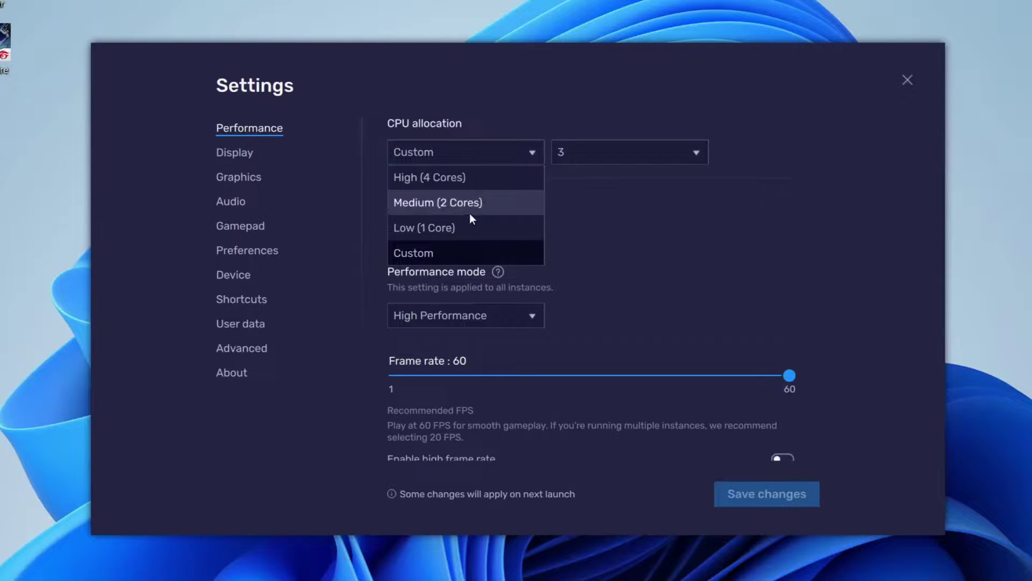
pyautogui.click(453, 252)
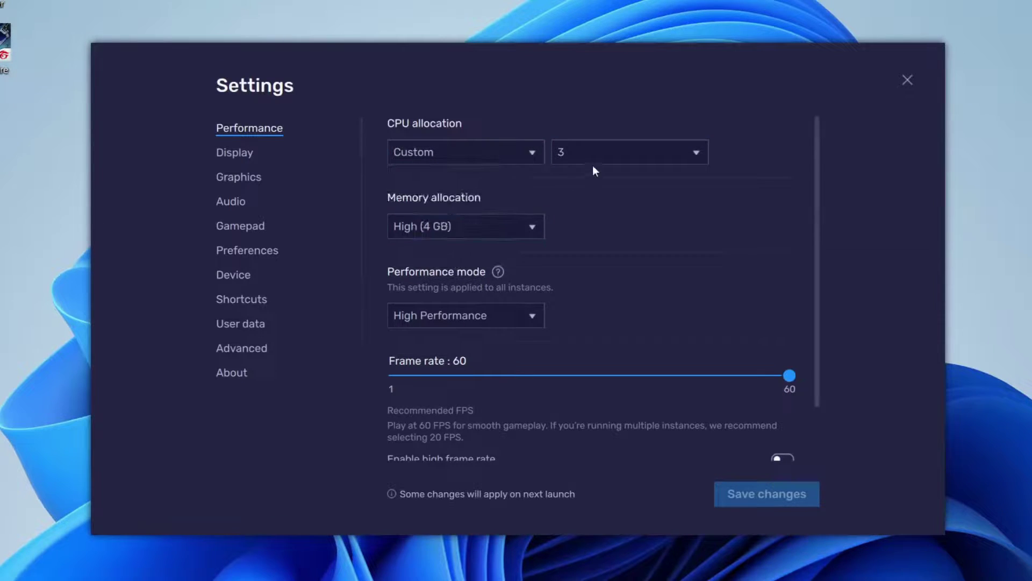
pyautogui.click(594, 161)
pyautogui.click(584, 186)
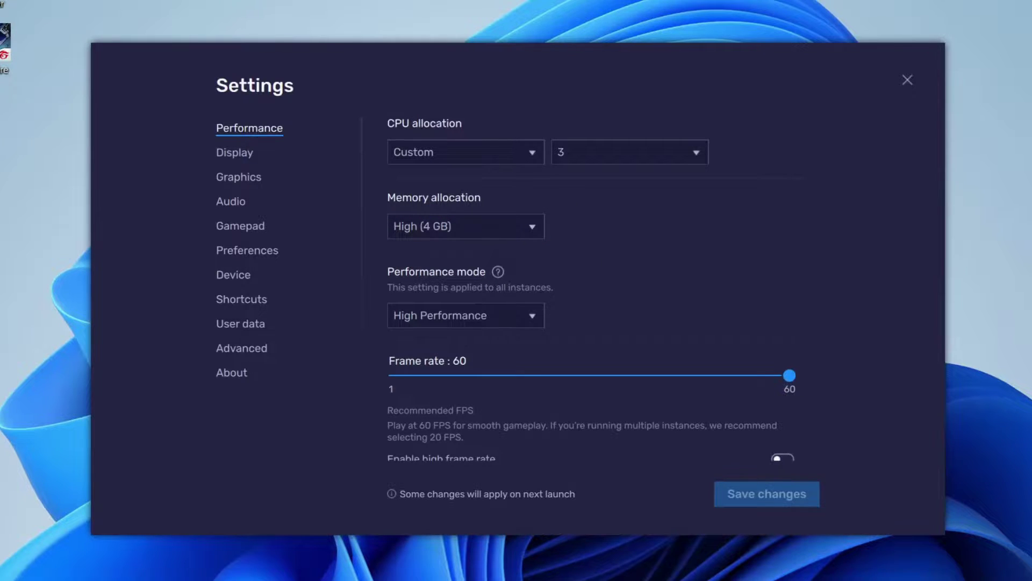
pyautogui.hotkey('ctrl', 'shift', 'Escape')
# Check memory use of 10.3 of 16.0 GB, then review BlueStacks memory allocation, keeping High (4 GB).
pyautogui.click(386, 206)
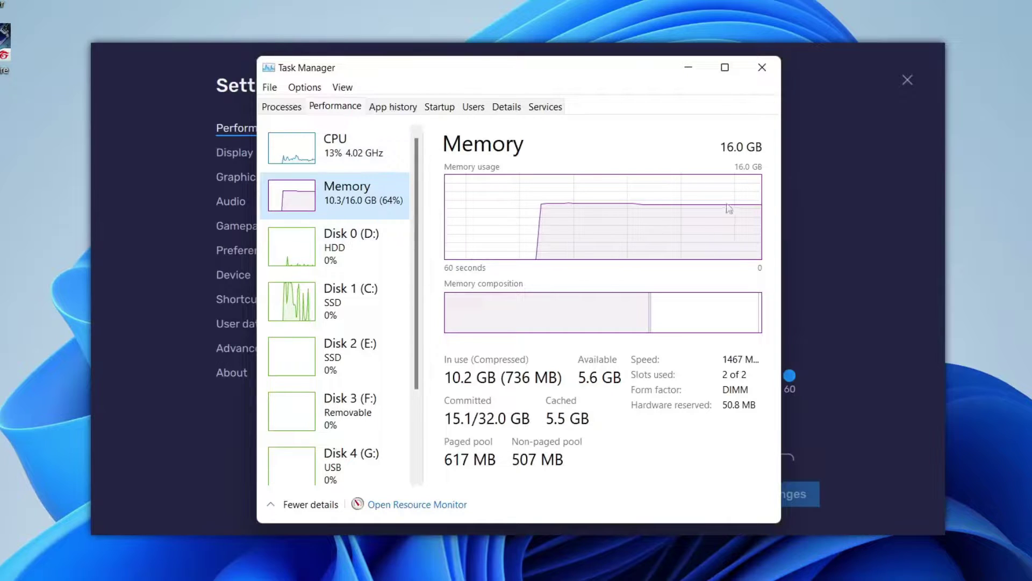
pyautogui.click(850, 170)
pyautogui.click(505, 226)
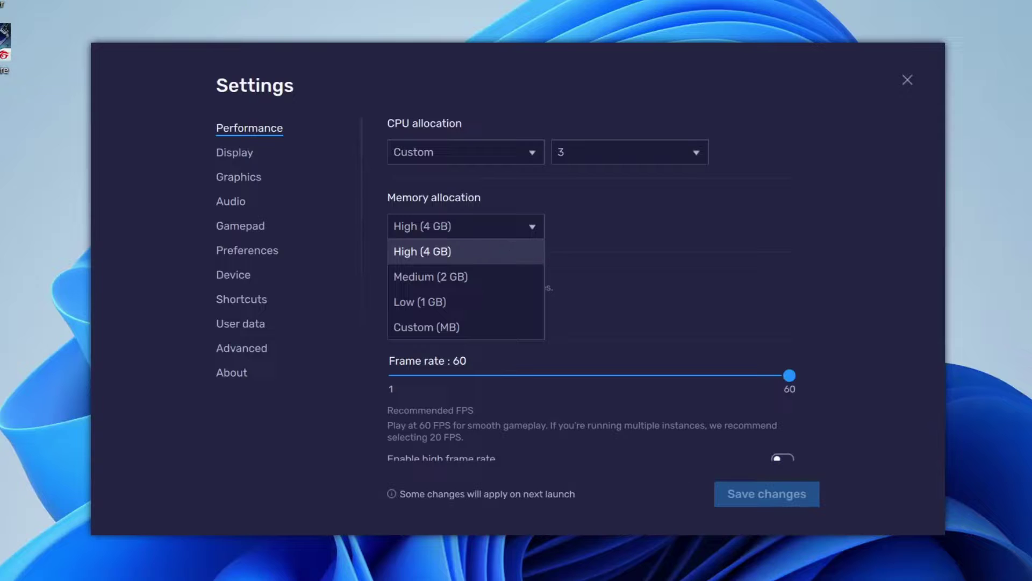
pyautogui.hotkey('alt', 'Tab')
pyautogui.click(853, 260)
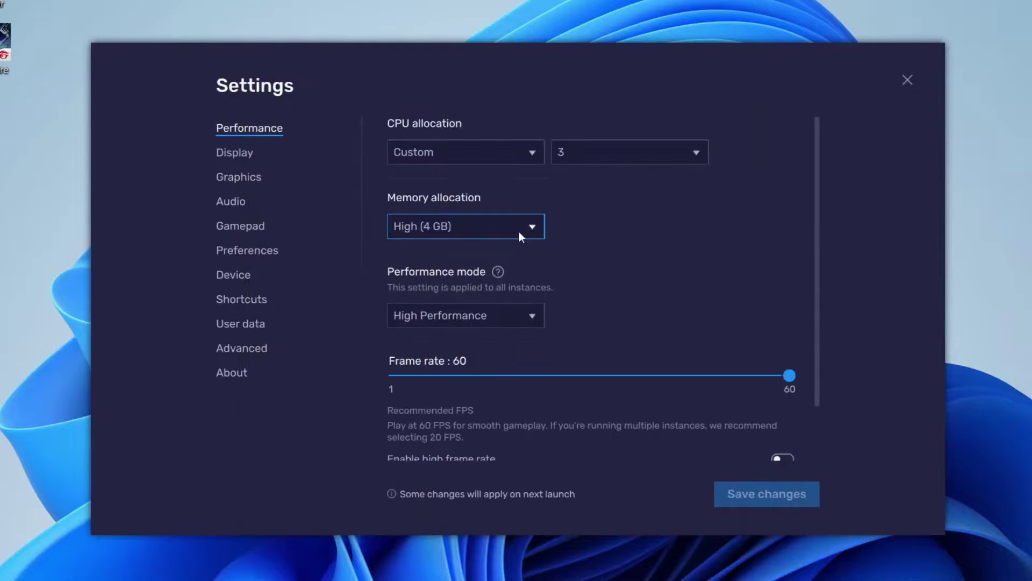
pyautogui.click(520, 236)
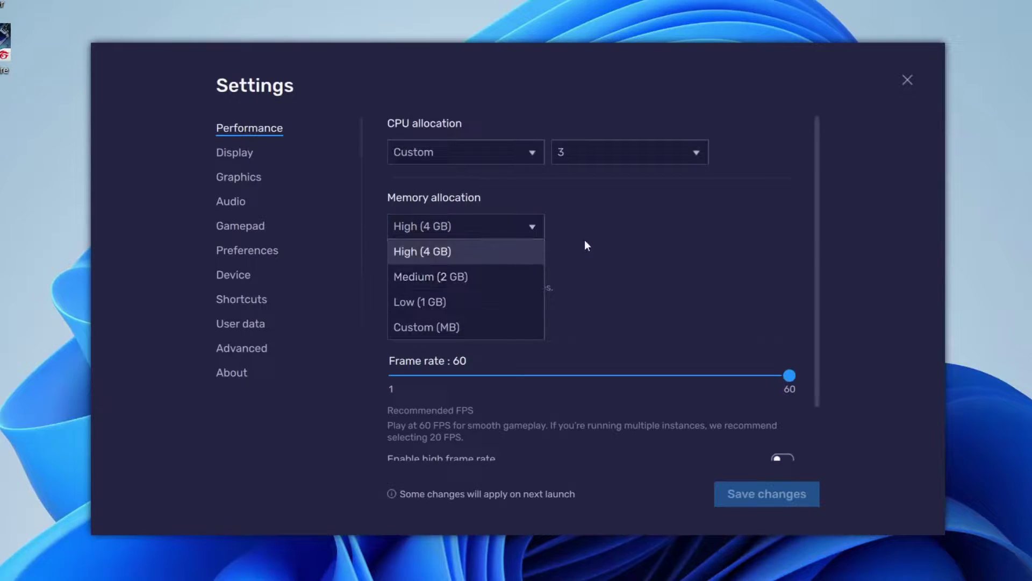
pyautogui.click(652, 240)
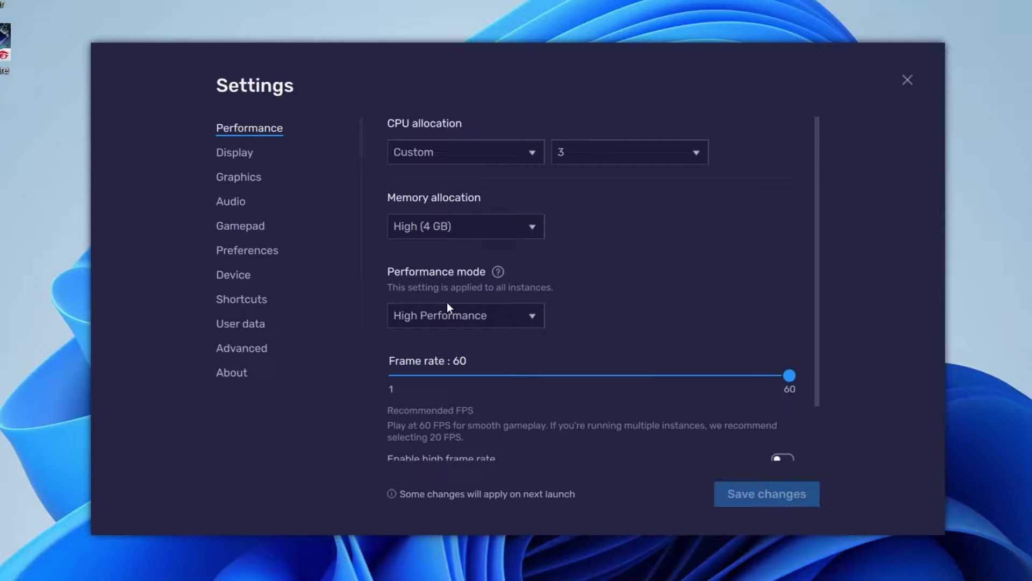
pyautogui.scroll(-1, 447, 306)
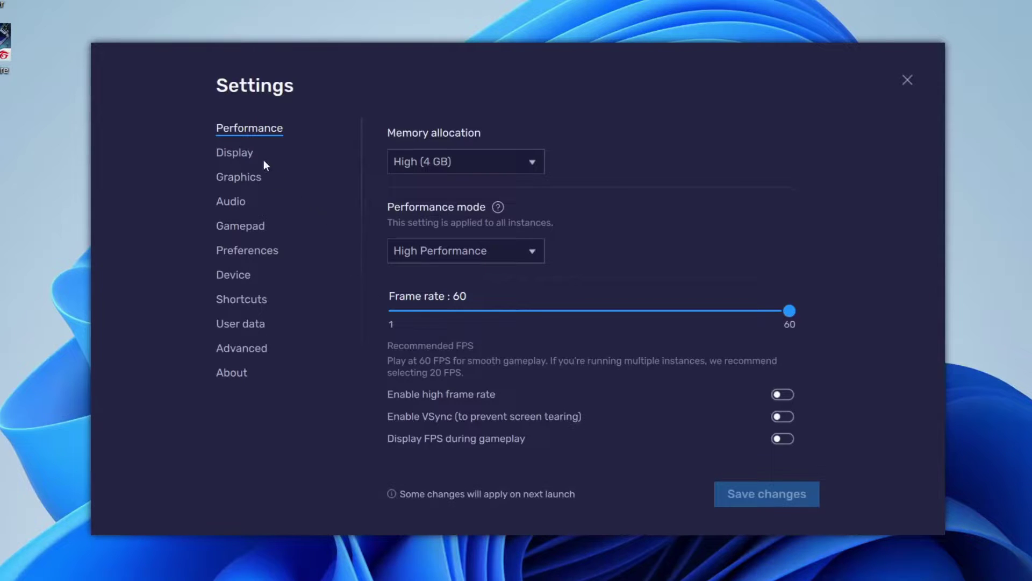
# Review Display settings at 1920 x 1080 landscape and 240 DPI, then move to Graphics settings.
pyautogui.click(239, 153)
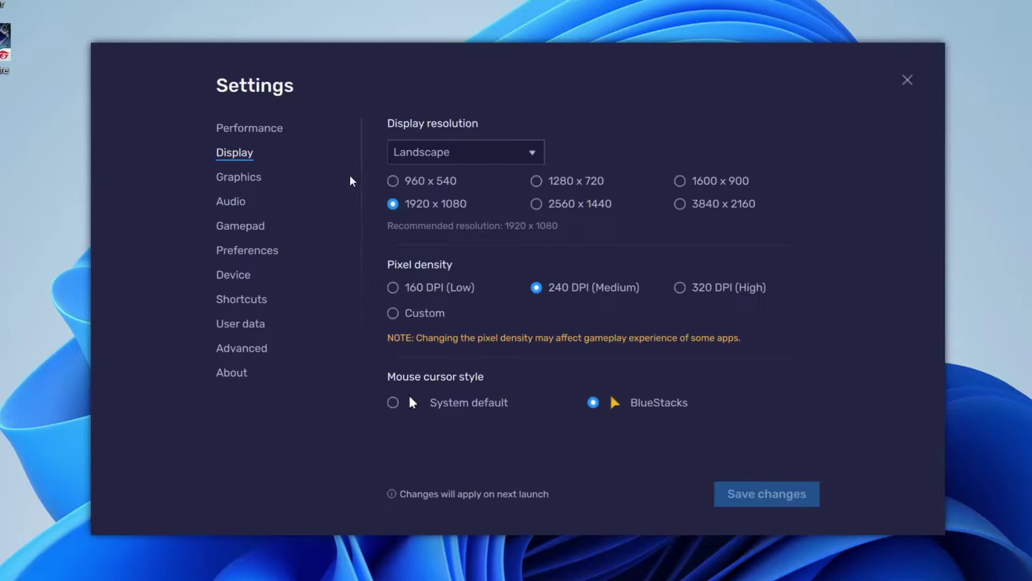
pyautogui.click(238, 179)
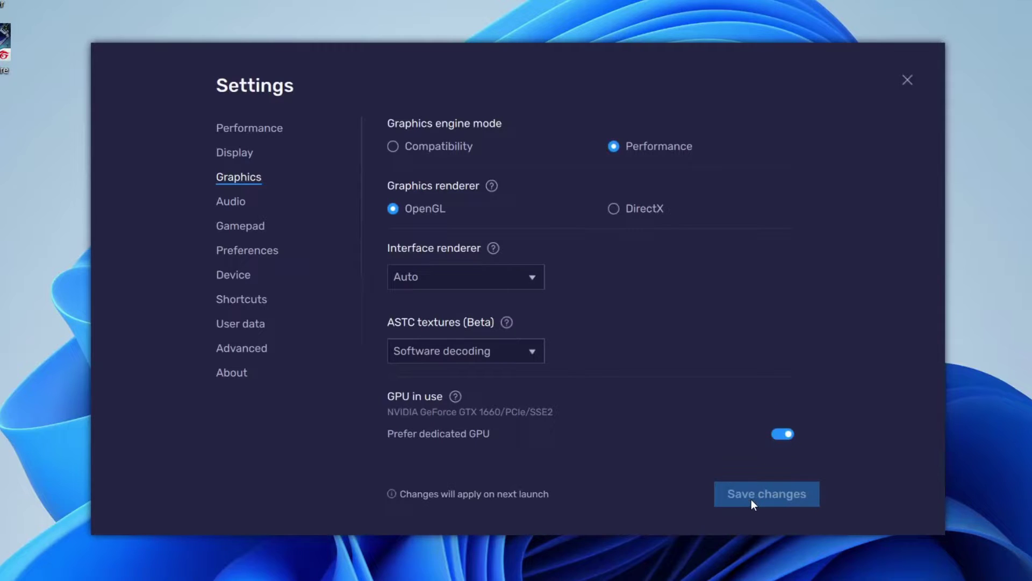
# Close the BlueStacks Settings window to return to the home screen.
pyautogui.click(909, 80)
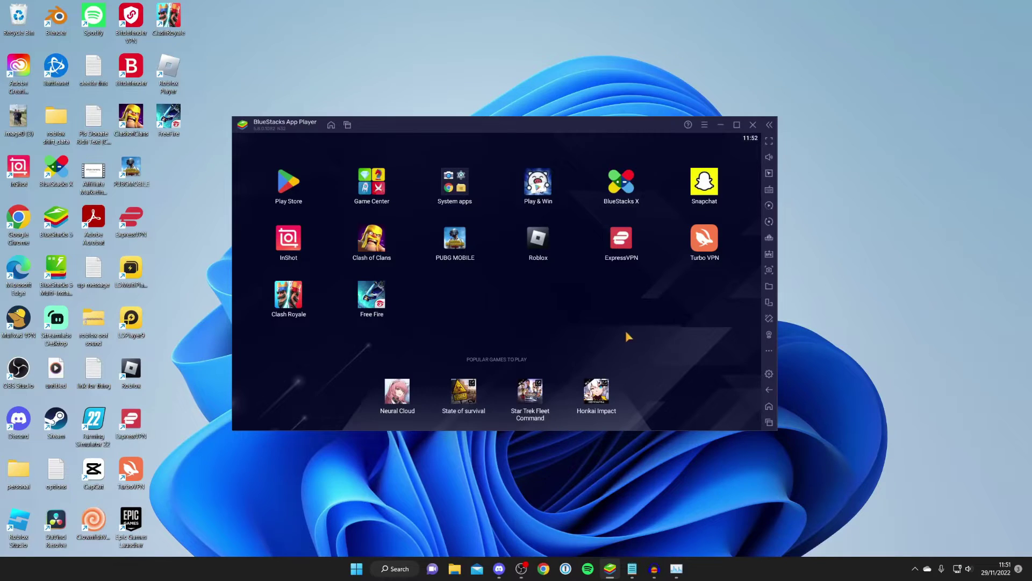
# Launch Task Manager via a 'task manager' search and go from the BlueStacks process to HD-Player.exe details.
pyautogui.click(396, 567)
pyautogui.write('ta')
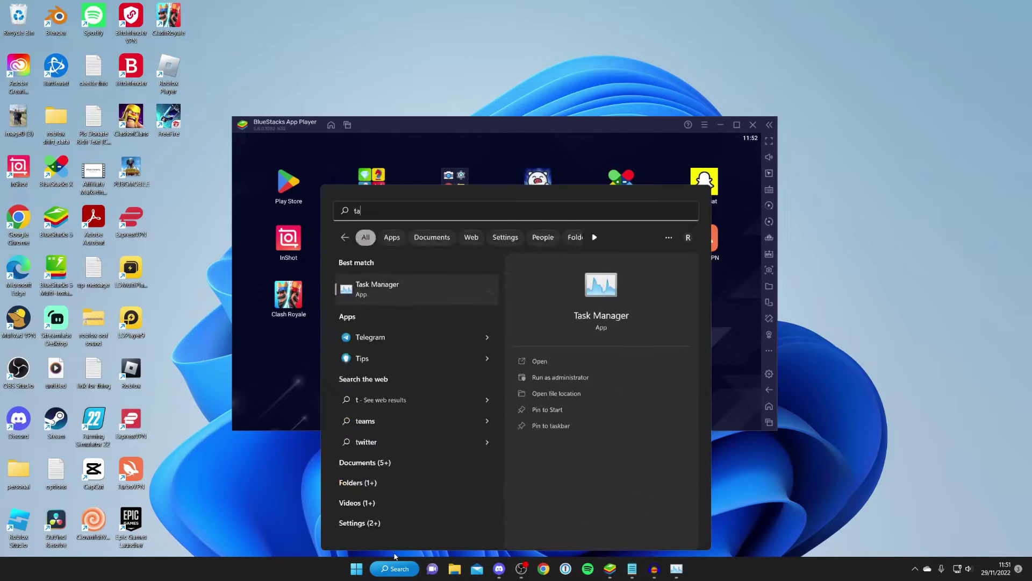
pyautogui.write('sk manager')
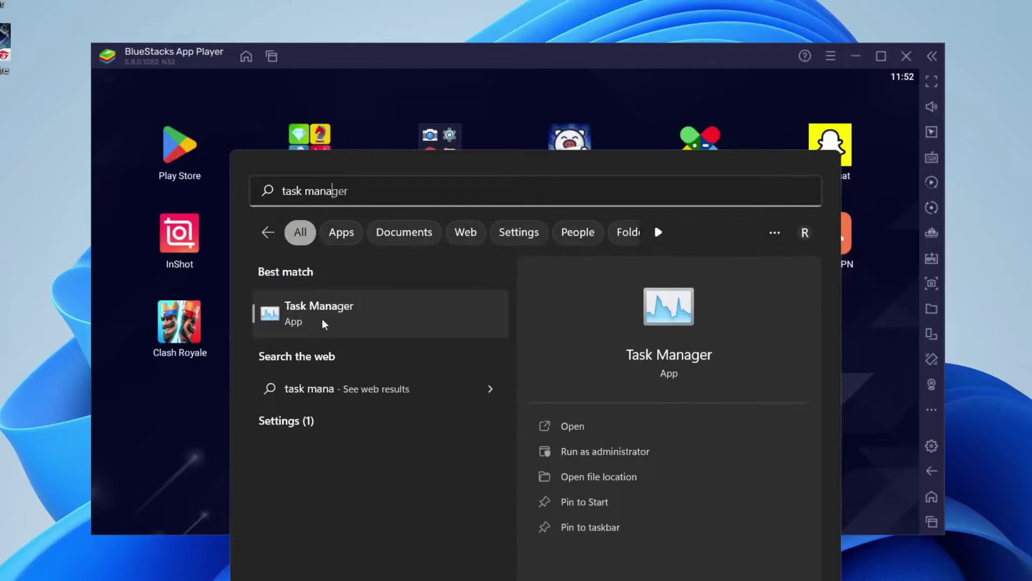
pyautogui.click(324, 323)
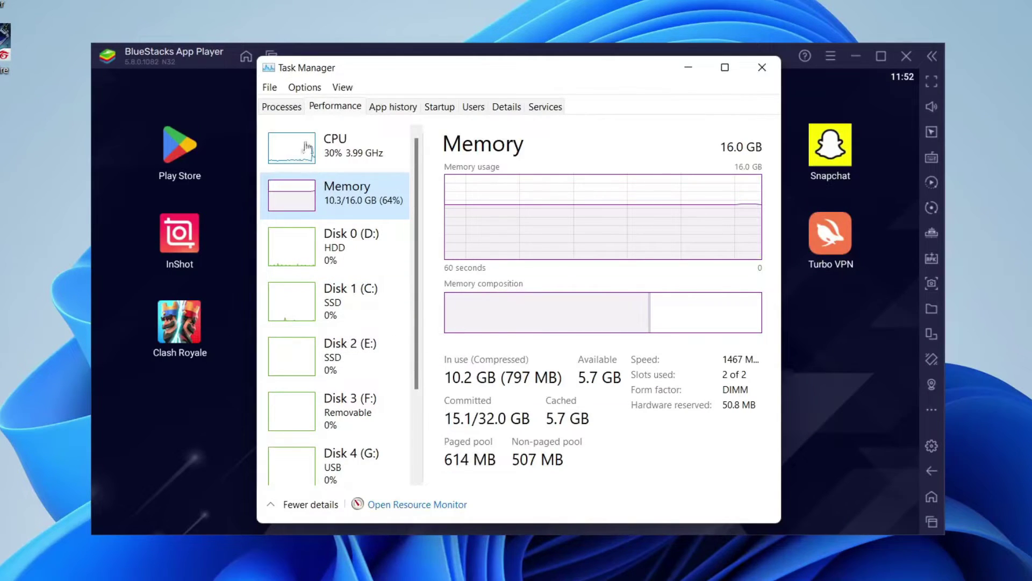
pyautogui.click(285, 107)
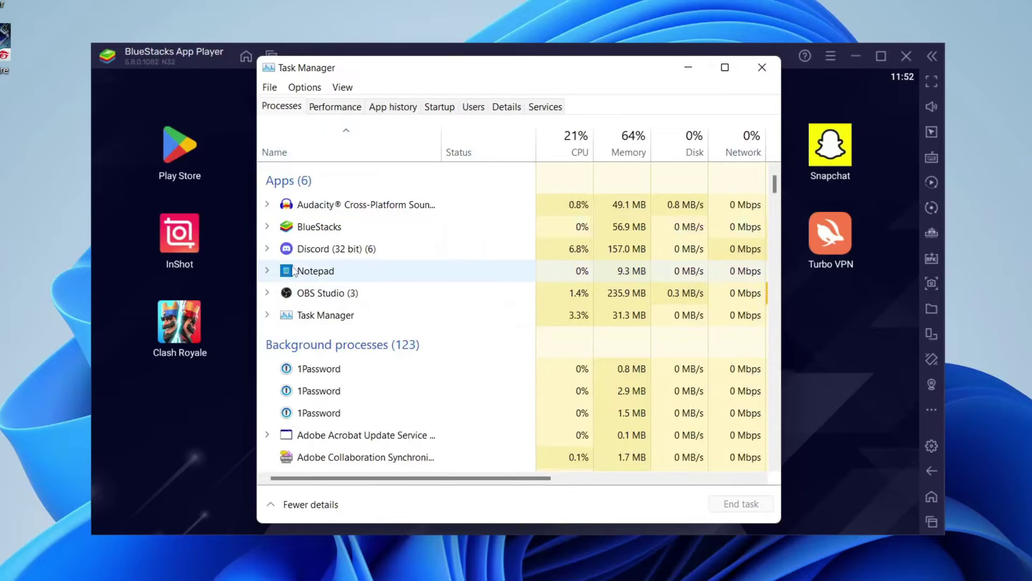
pyautogui.click(330, 229)
pyautogui.rightClick(330, 230)
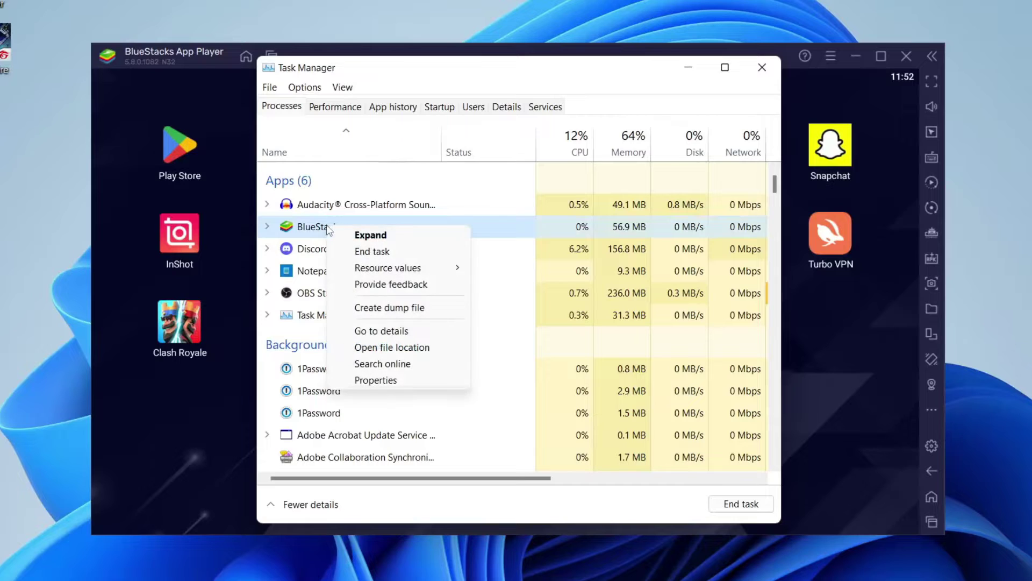
pyautogui.click(374, 329)
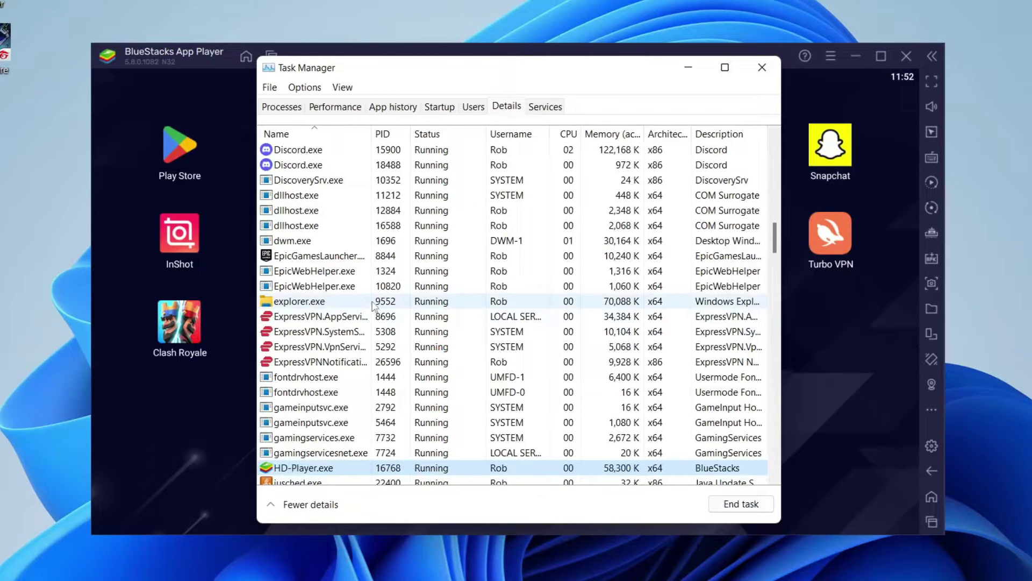
# Set HD-Player.exe priority to Above normal, confirm the change, and close Task Manager.
pyautogui.scroll(-3, 374, 305)
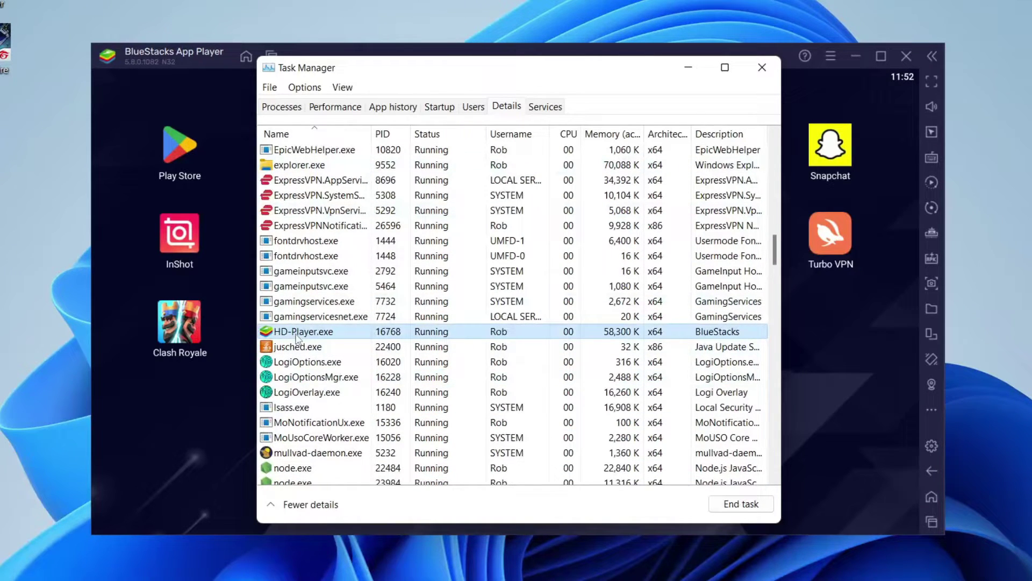
pyautogui.rightClick(299, 336)
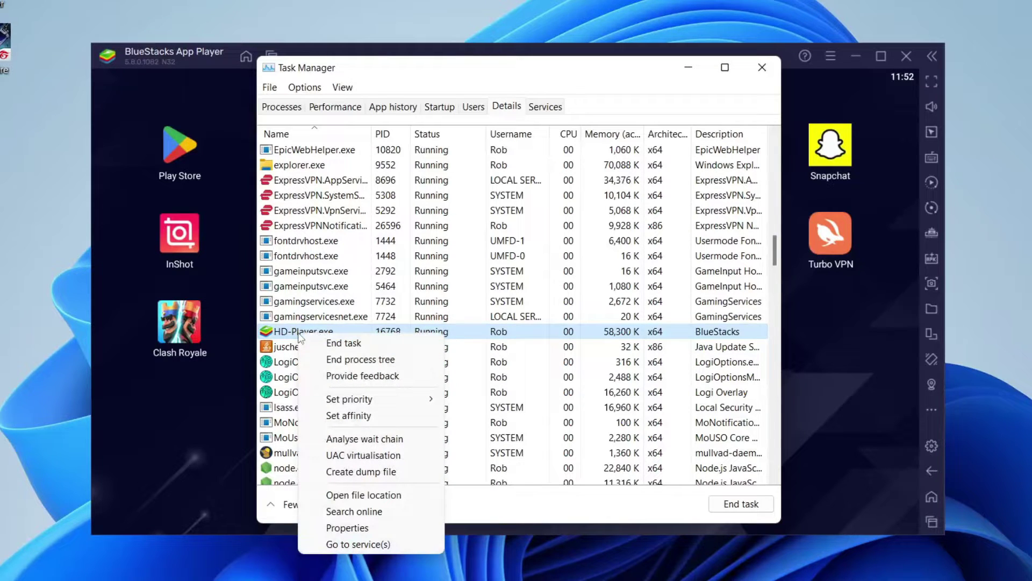
pyautogui.moveTo(352, 401)
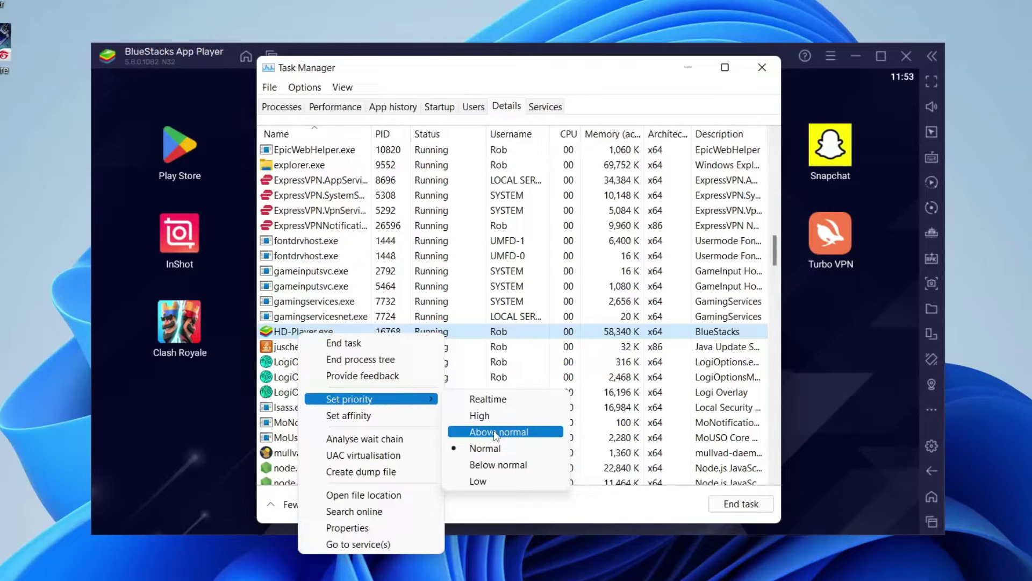
pyautogui.click(496, 431)
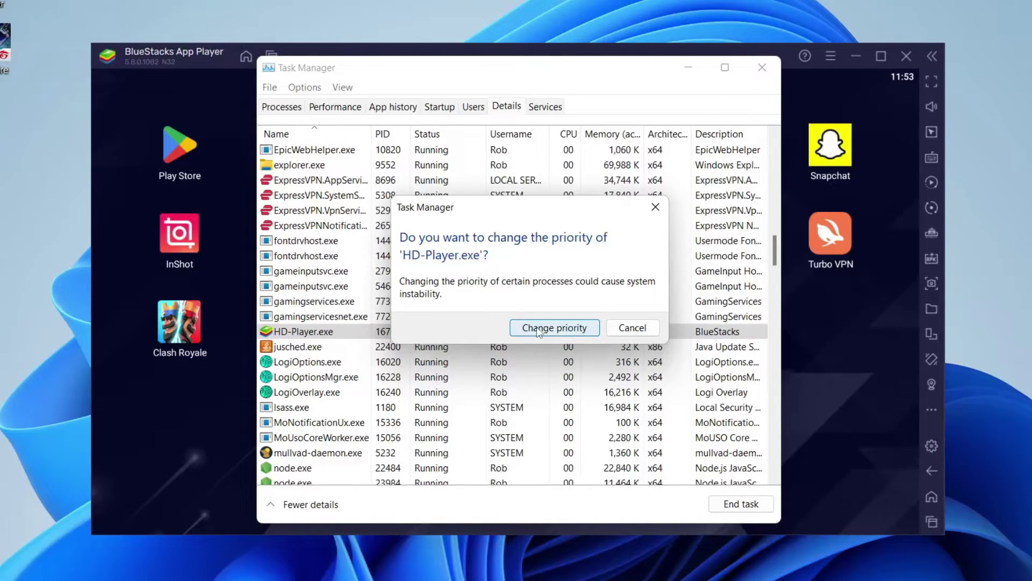
pyautogui.click(539, 332)
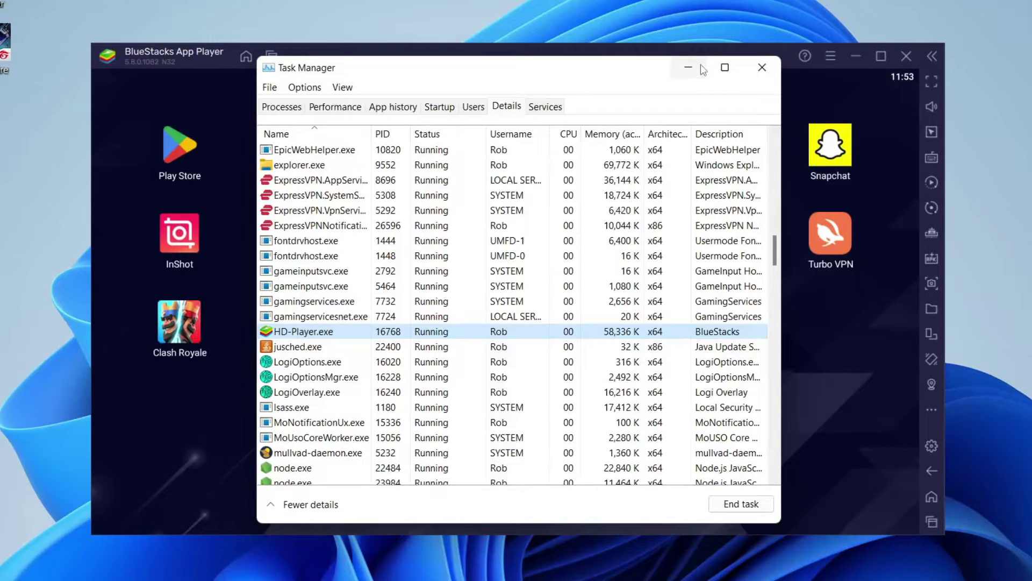
pyautogui.click(762, 67)
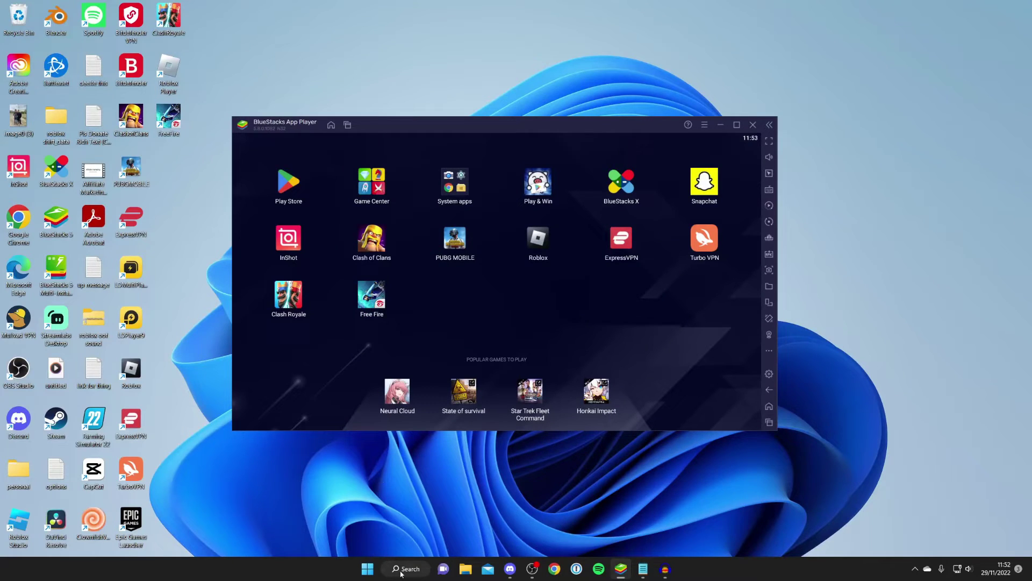
# Search Windows for 'graphics settings' and open the Graphics settings page listing BlueStacks.
pyautogui.click(398, 574)
pyautogui.write('graphics settings')
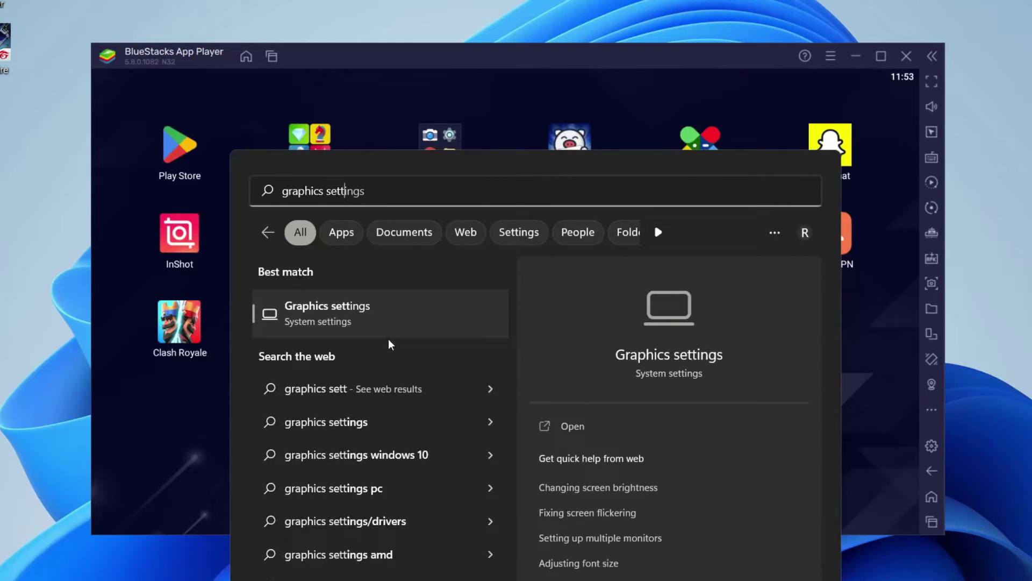
pyautogui.click(310, 314)
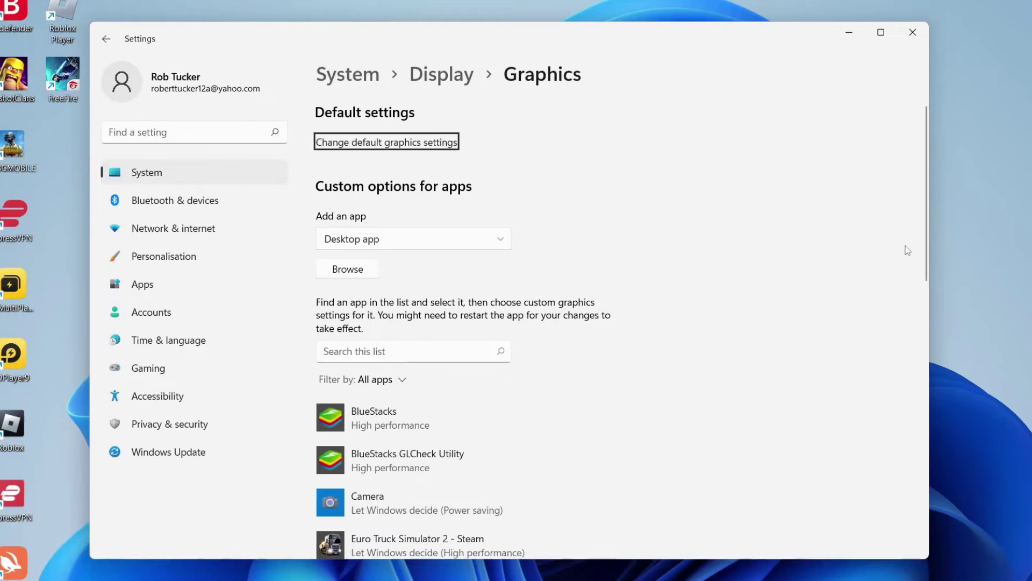
# Set BlueStacks' Windows graphics preference to High performance on the NVIDIA GeForce GTX 1660 and save.
pyautogui.scroll(-2, 721, 228)
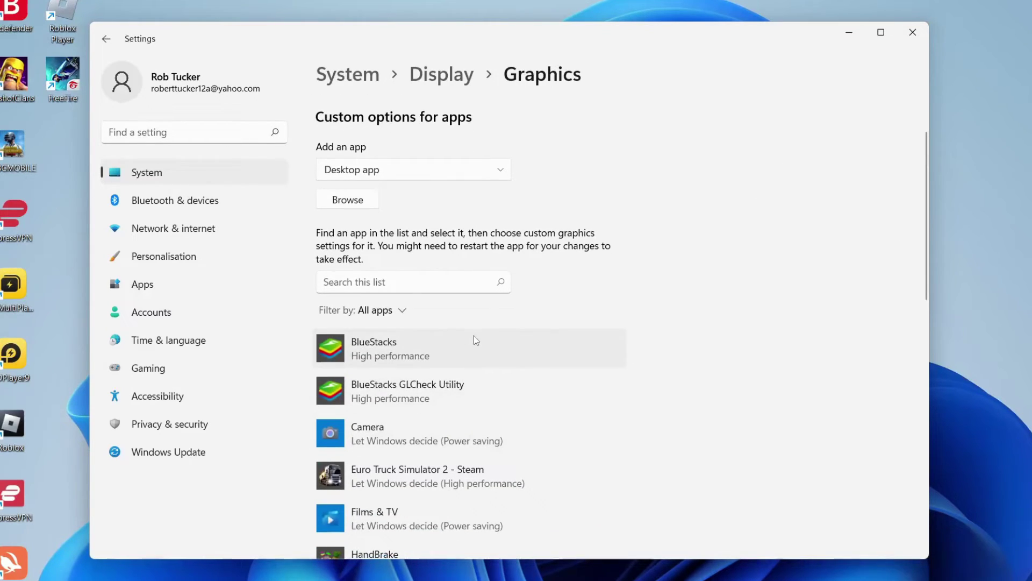
pyautogui.scroll(-6, 402, 277)
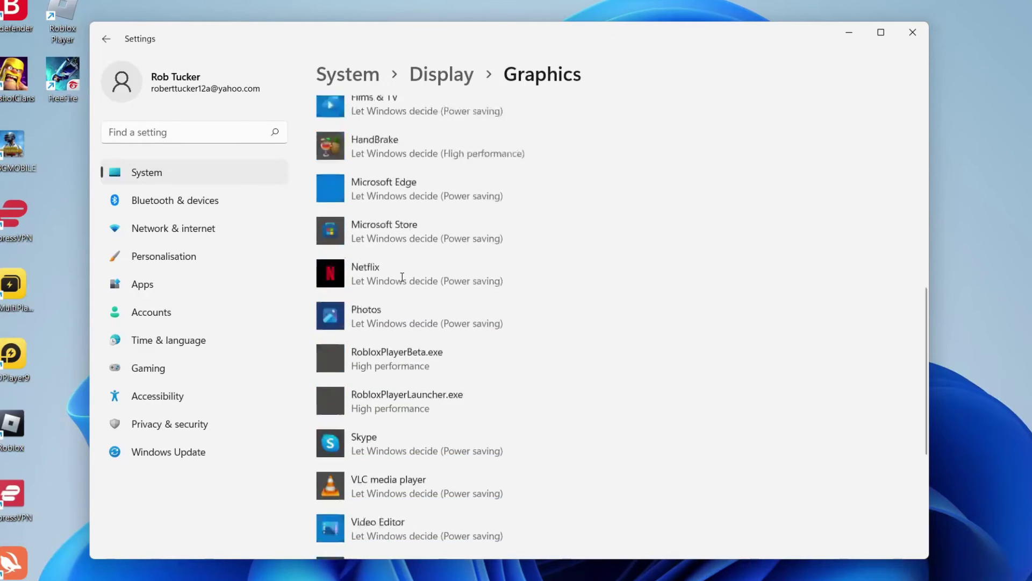
pyautogui.scroll(-3, 402, 277)
pyautogui.scroll(10, 402, 277)
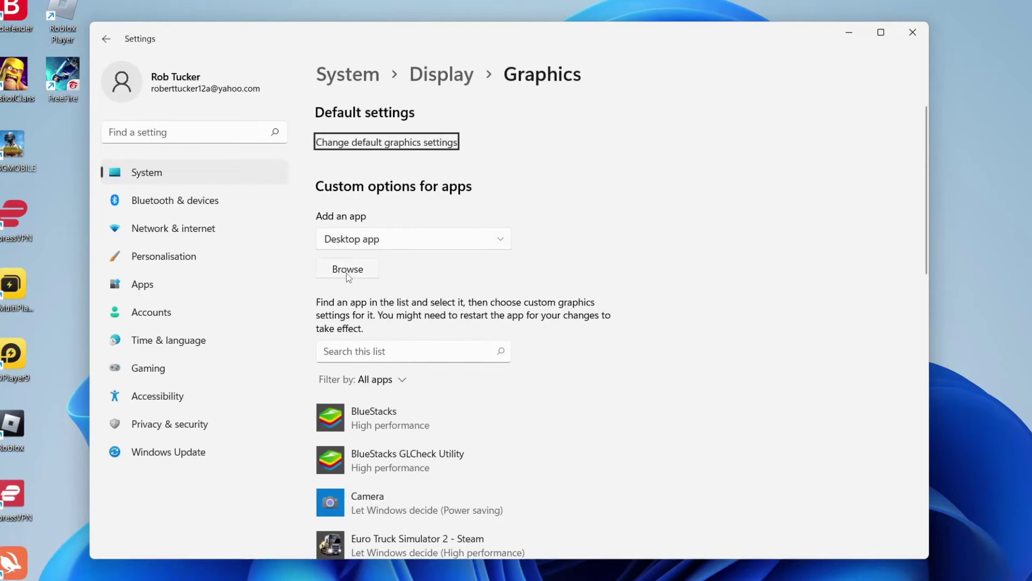
pyautogui.scroll(-1, 347, 273)
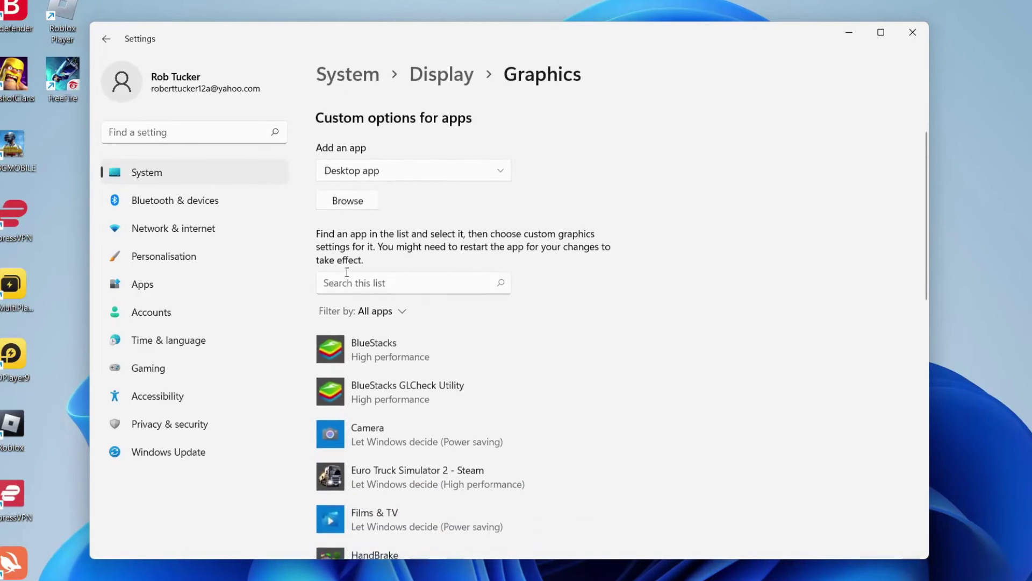
pyautogui.click(389, 344)
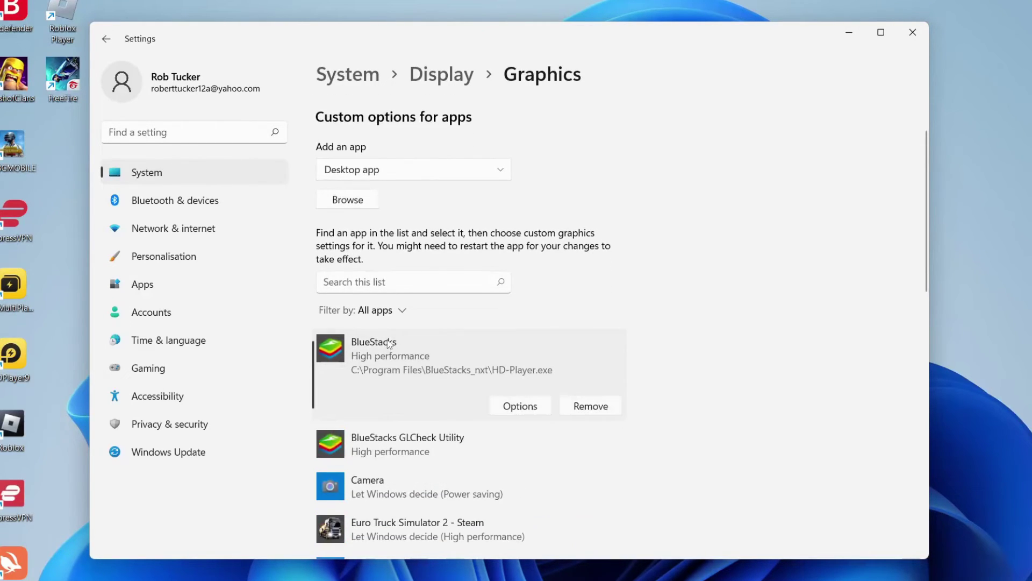
pyautogui.click(514, 411)
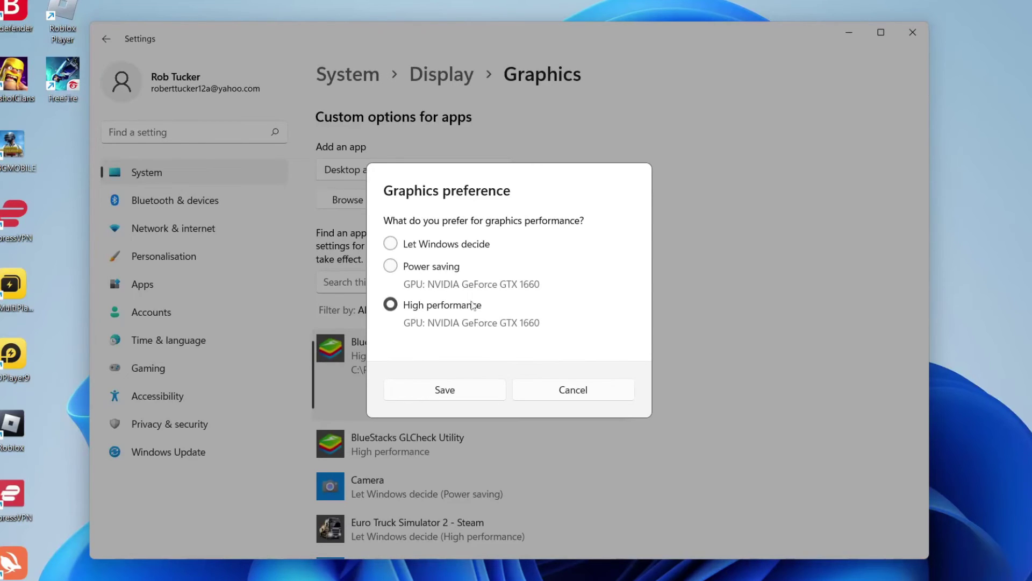
pyautogui.click(478, 389)
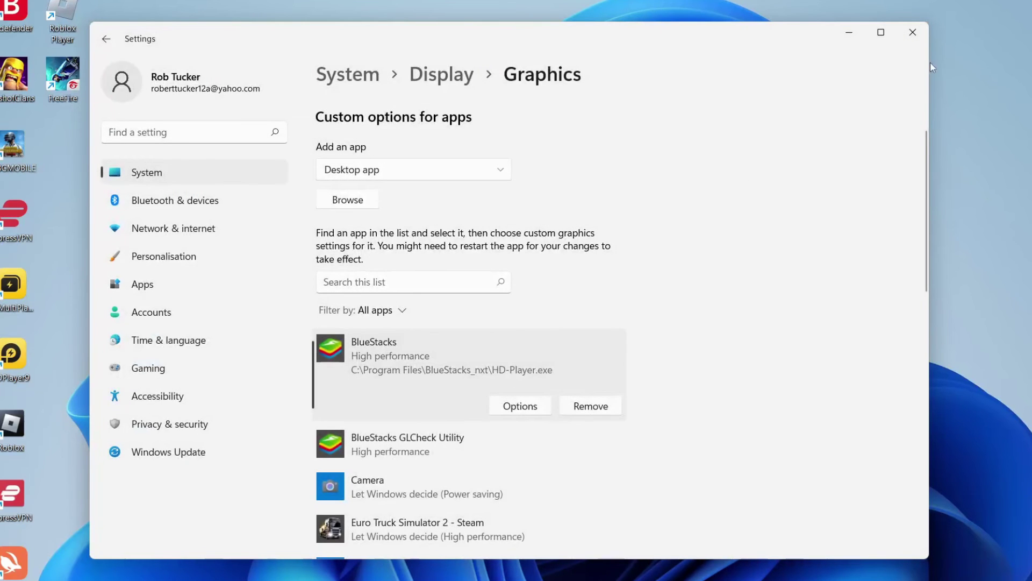